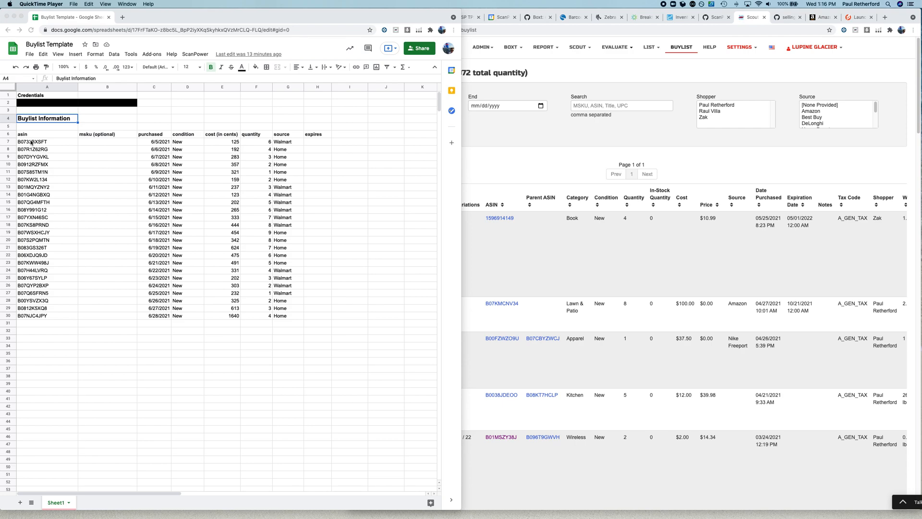
Review the buylist template's asin, cost, quantity, source and expires columns and the available ScanPower import command
left_click(32, 135)
left_click(50, 136)
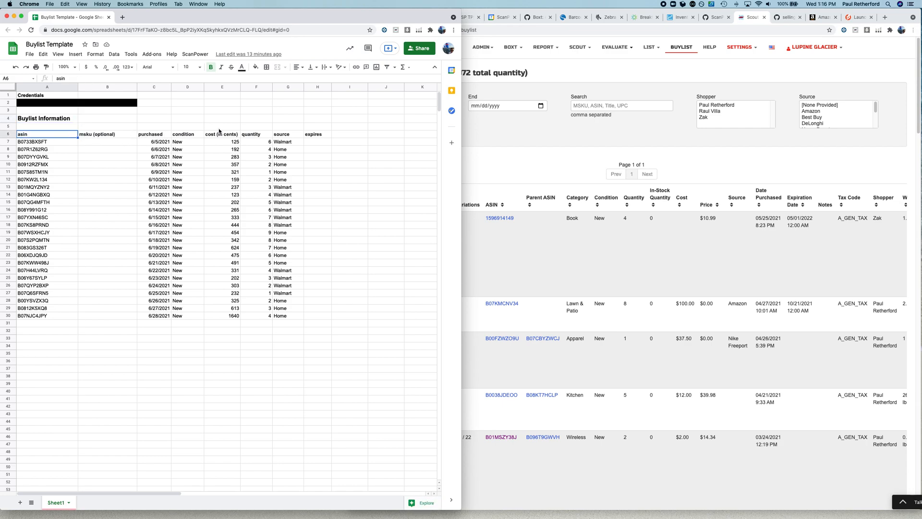
left_click(232, 141)
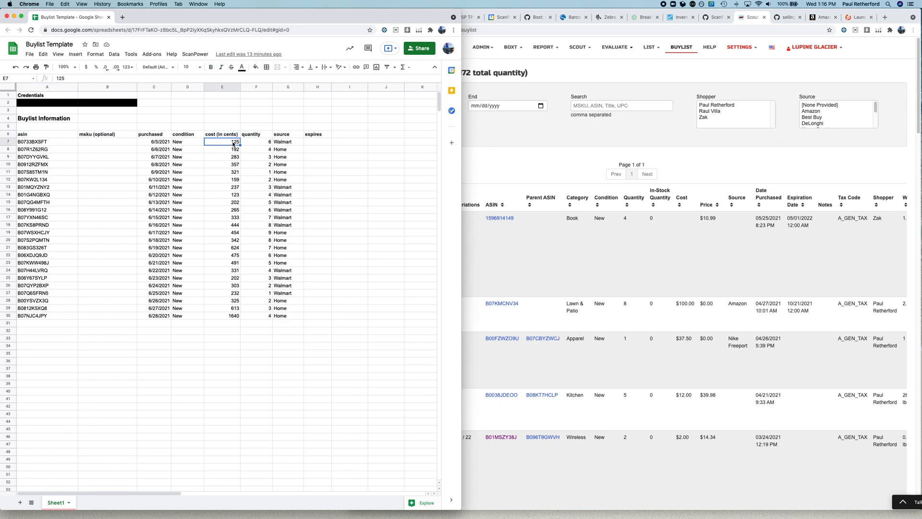
left_click(231, 212)
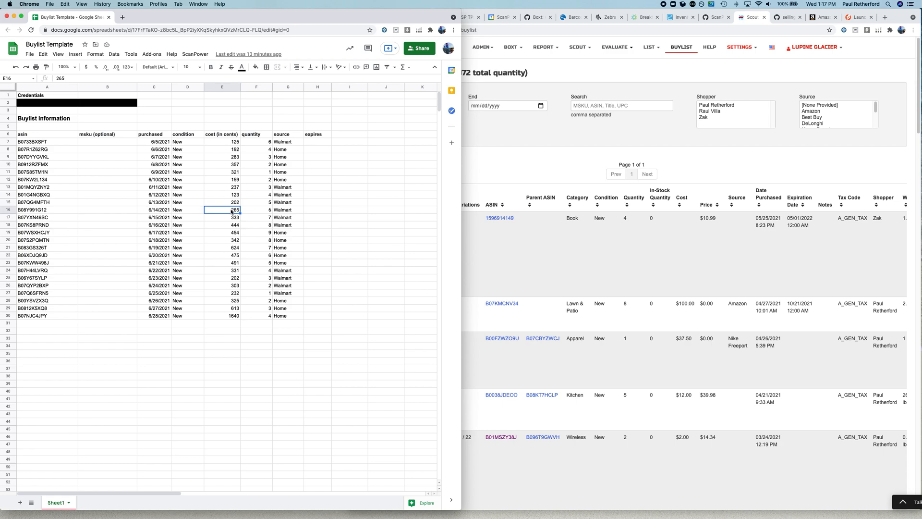
left_click(266, 141)
left_click(285, 141)
left_click(316, 143)
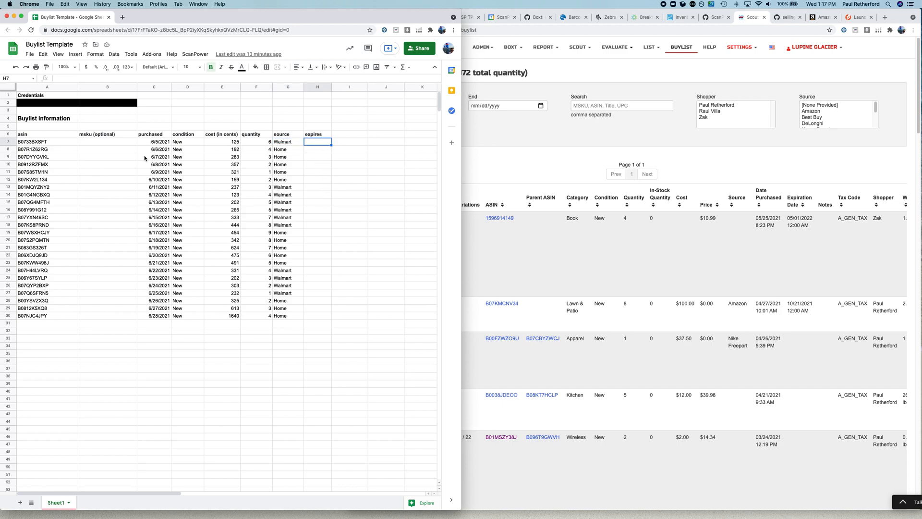
left_click(195, 55)
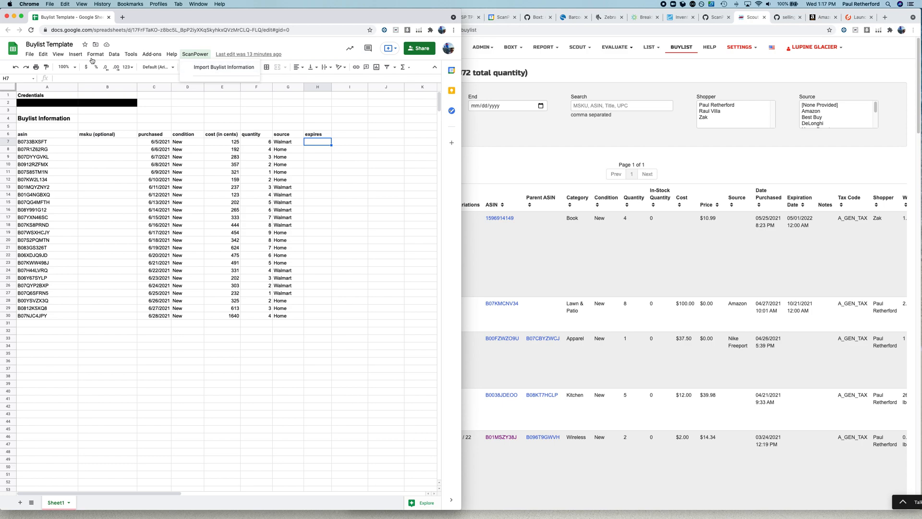
Import the buylist rows A7:H30 into ScanPower with Import Buylist Information, review the saved entries and close the report
left_click(34, 144)
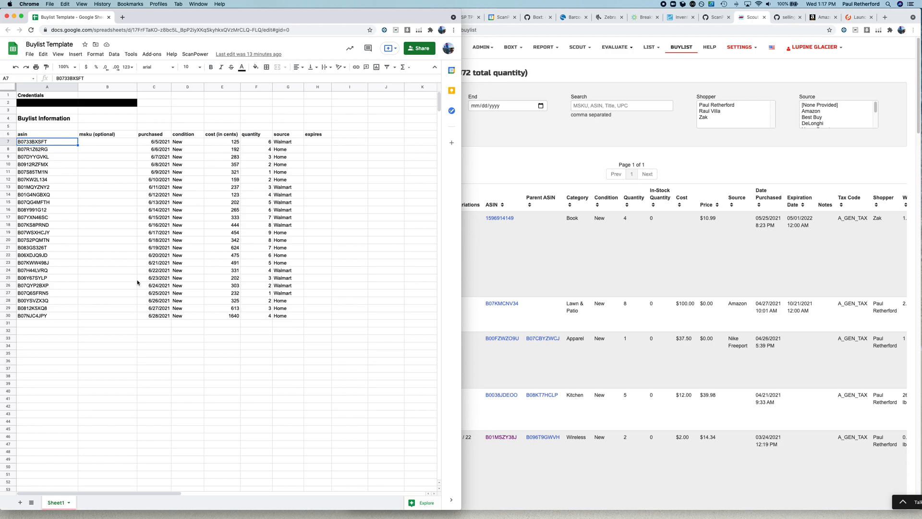
left_click(295, 319, "shift")
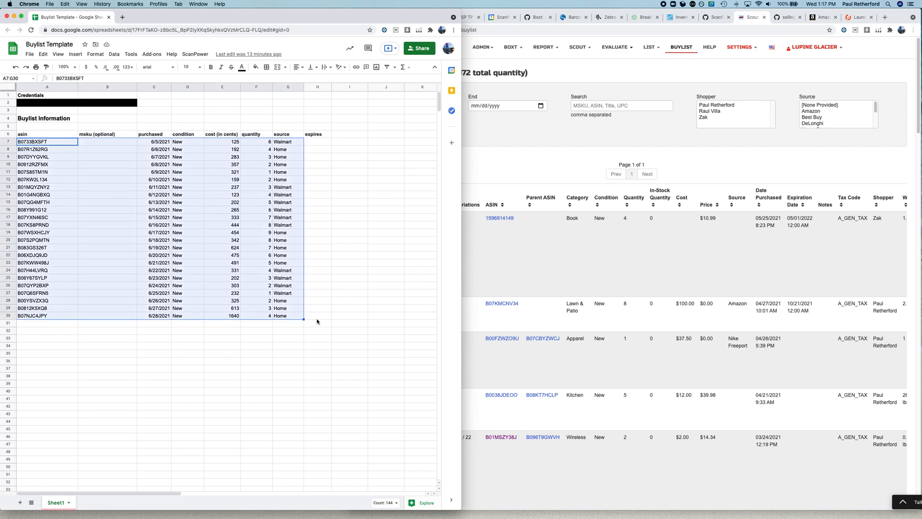
left_click(316, 319, "shift")
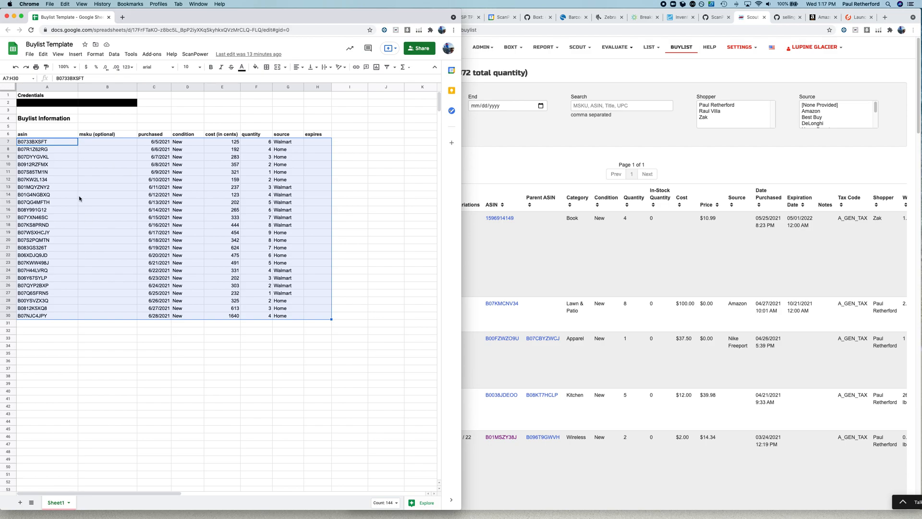
left_click(191, 57)
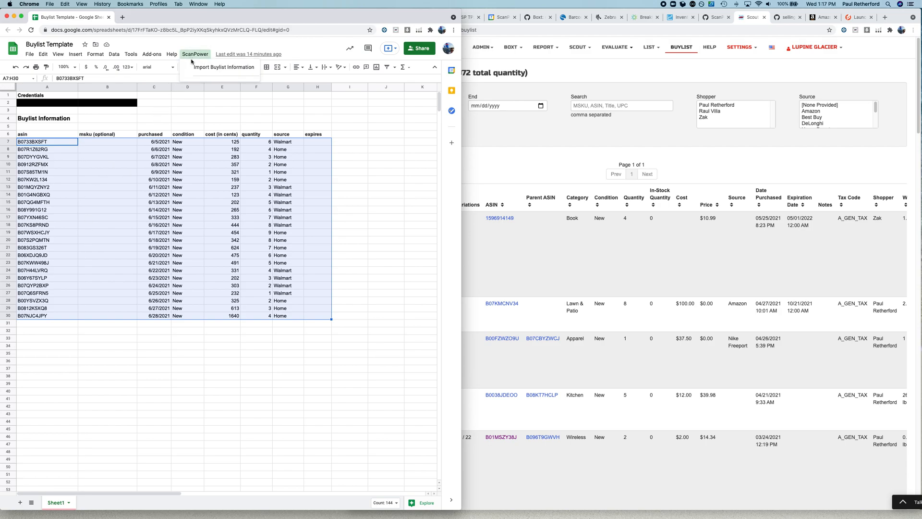
left_click(200, 67)
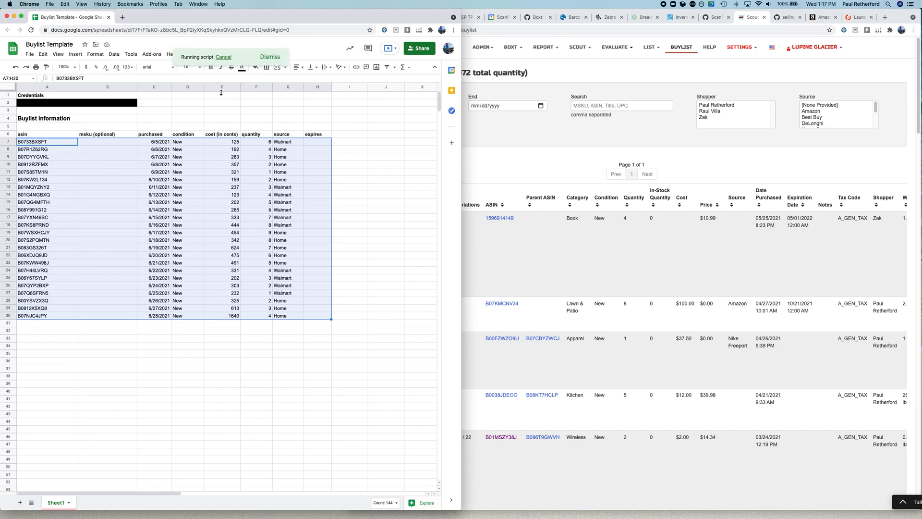
scroll(228, 300, "down", 15)
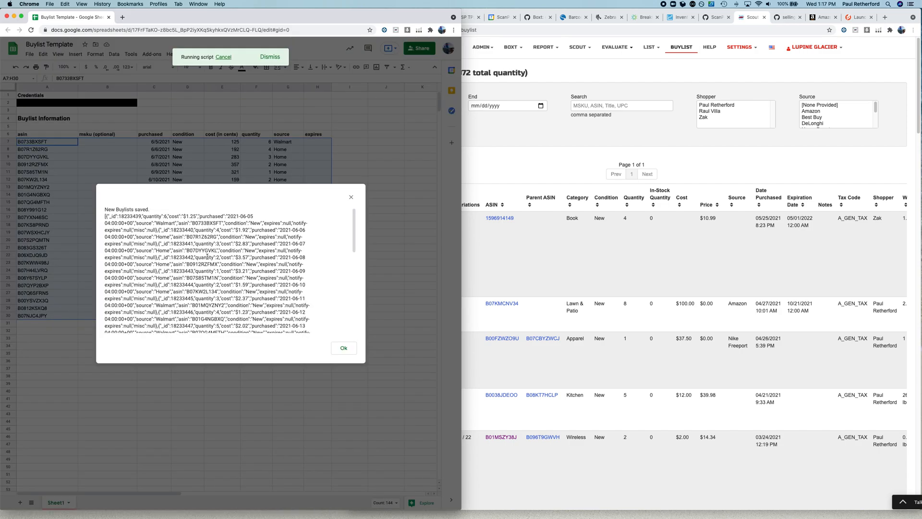
scroll(205, 261, "up", 15)
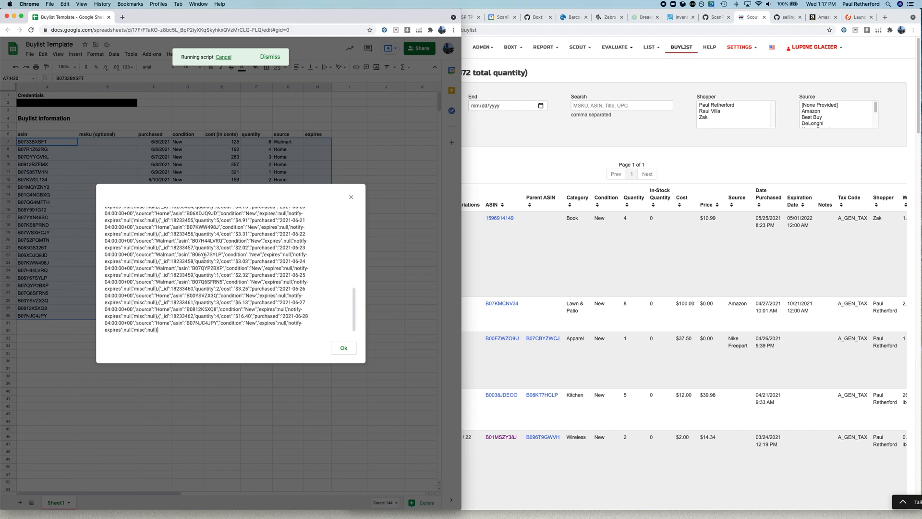
left_click(342, 349)
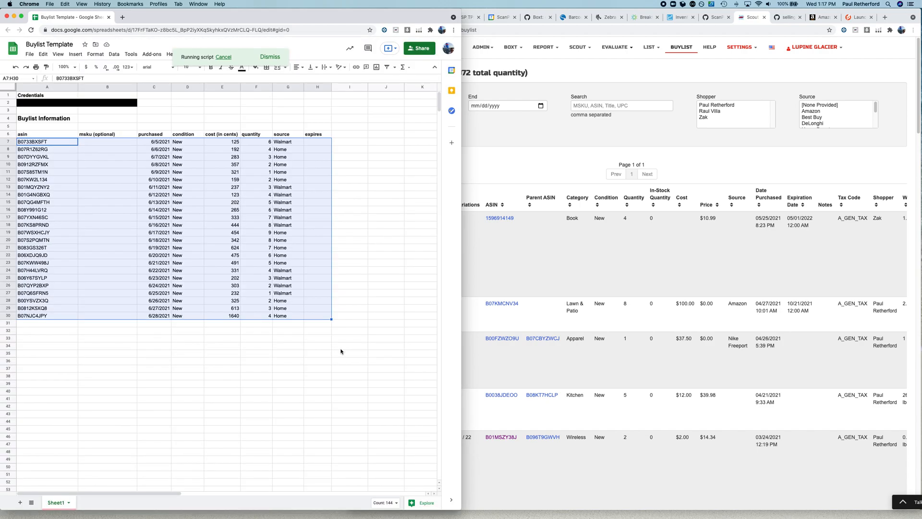
Switch to ScanPower, reload the Scout Buylist page and review the imported items
left_click(555, 75)
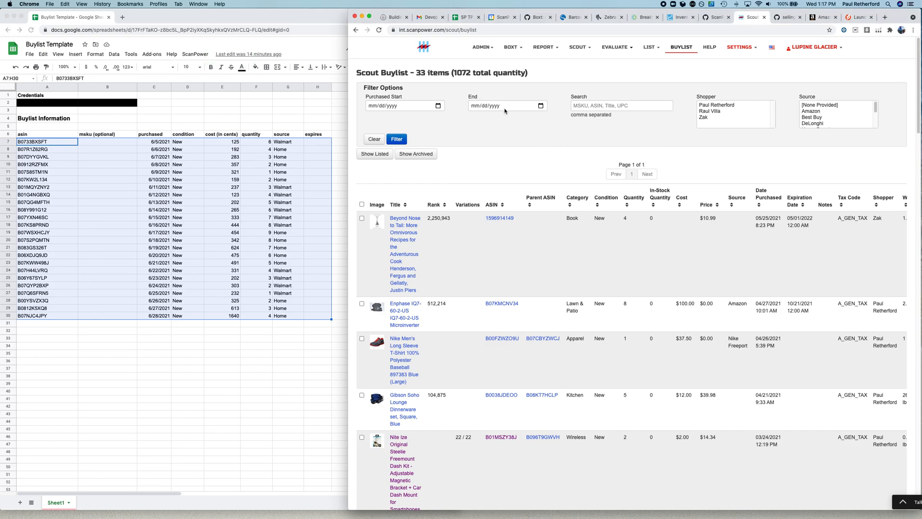
key("super+r")
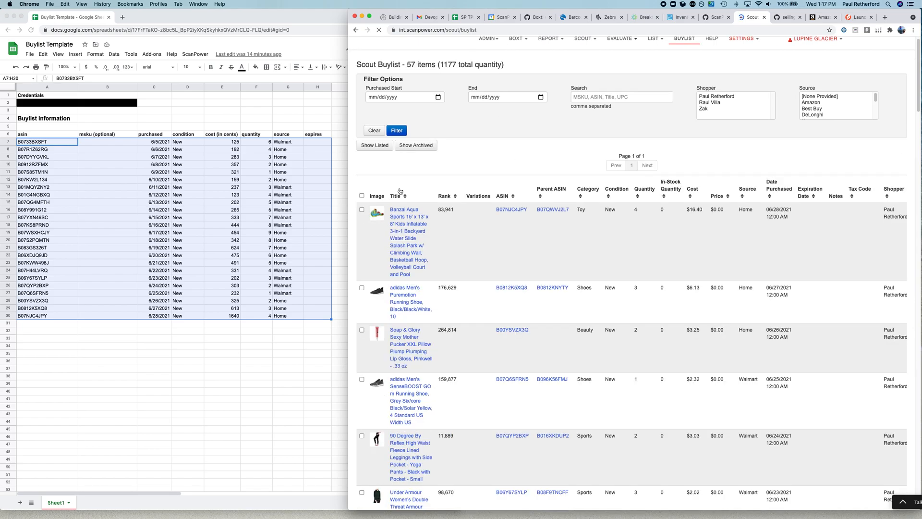
scroll(400, 193, "down", 2)
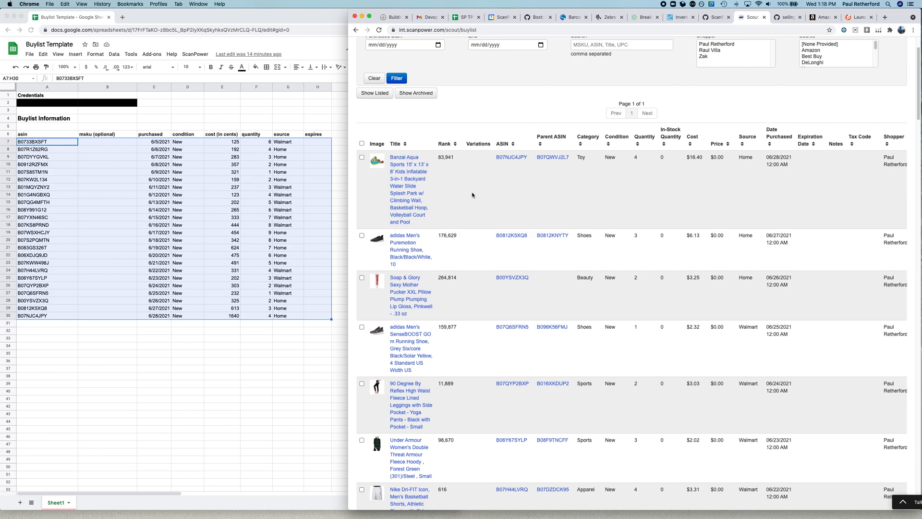
scroll(472, 194, "down", 2)
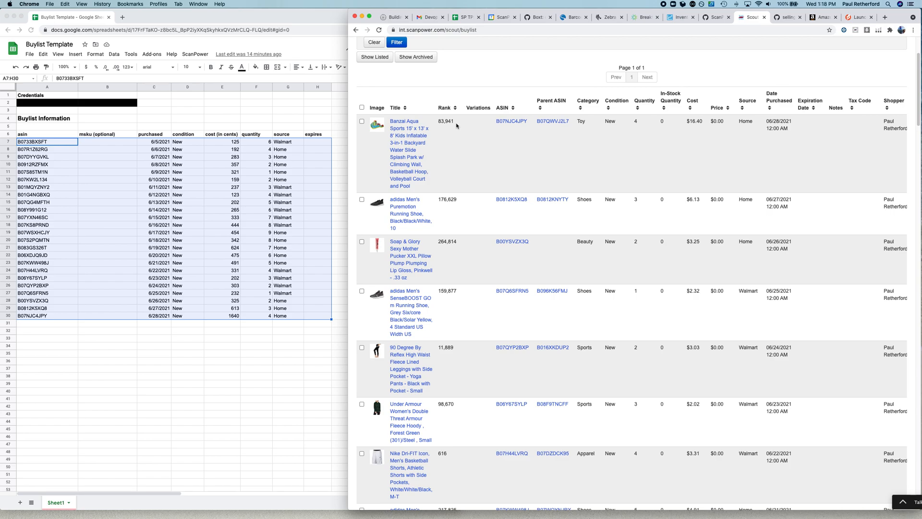
Copy the Banzai Aqua Sports water slide's ASIN, B07NJC4JPY, from the buylist and open the listing batch page
left_click_drag(492, 123, 528, 123)
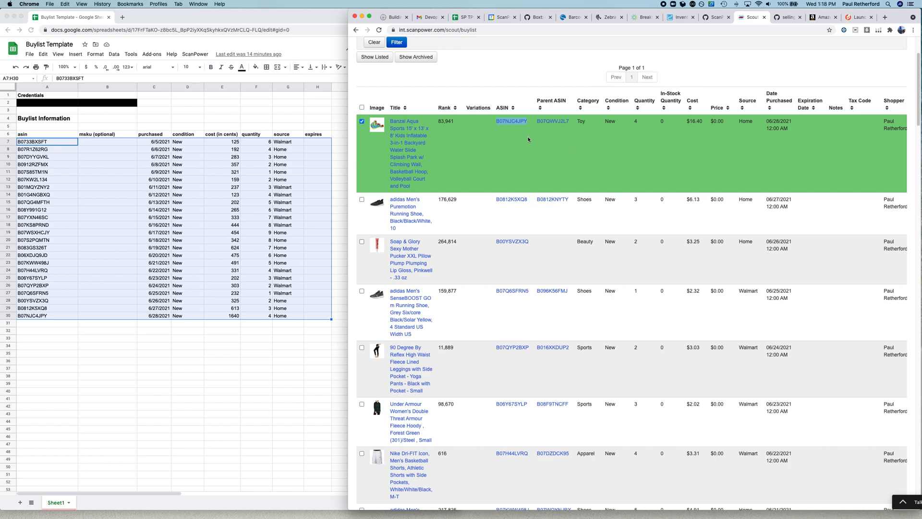
scroll(528, 140, "up", 2)
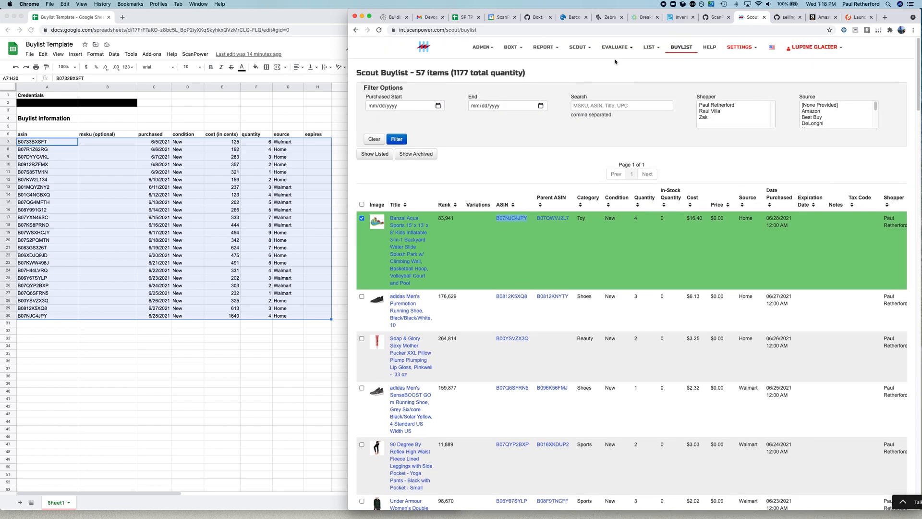
left_click(651, 47)
left_click(659, 63)
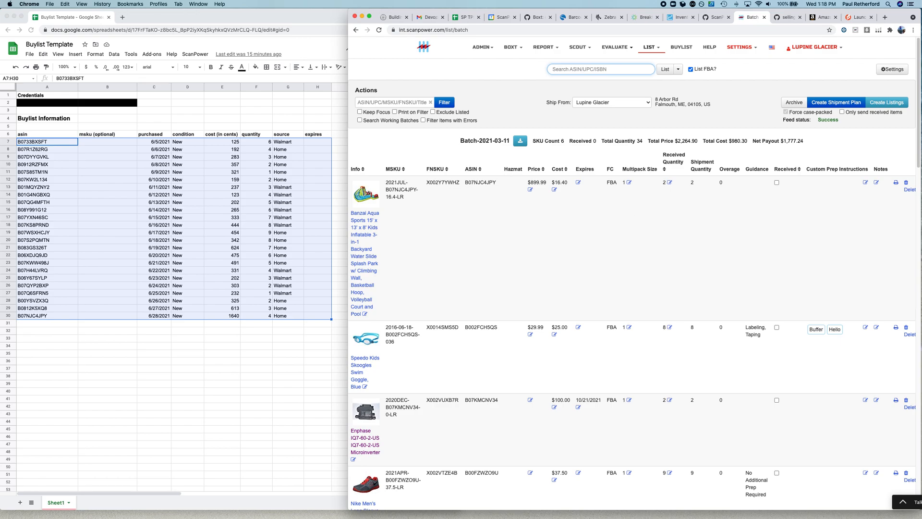
Widen the ScanPower window and delete the Banzai Aqua Sports water slide listing from Batch-2021-03-11
left_click(910, 190)
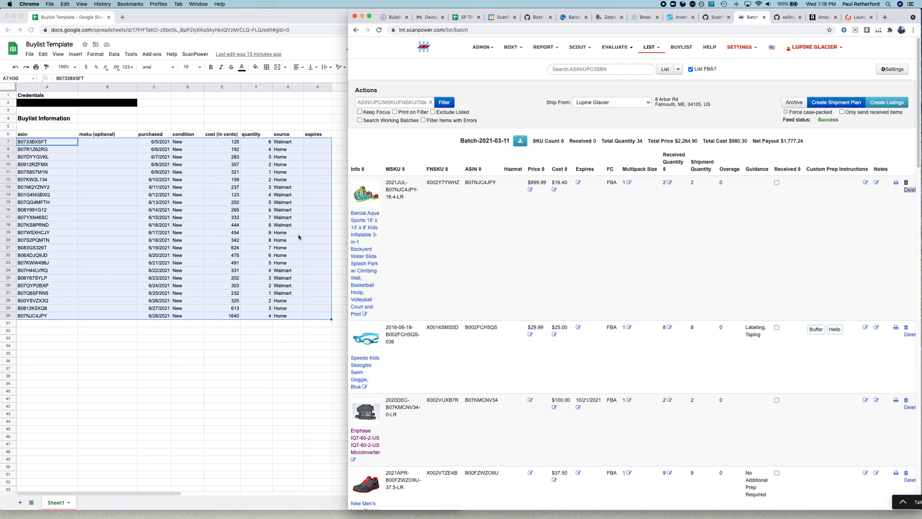
left_click_drag(348, 231, 315, 223)
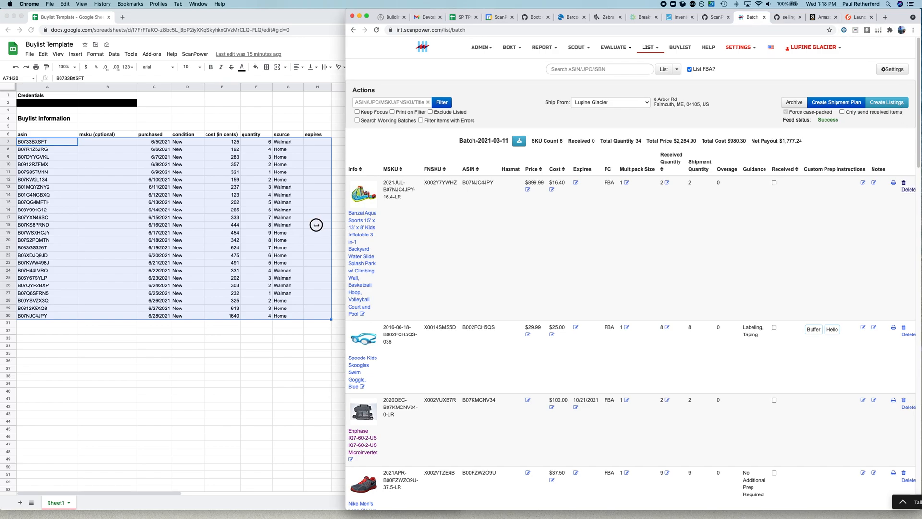
left_click(904, 182)
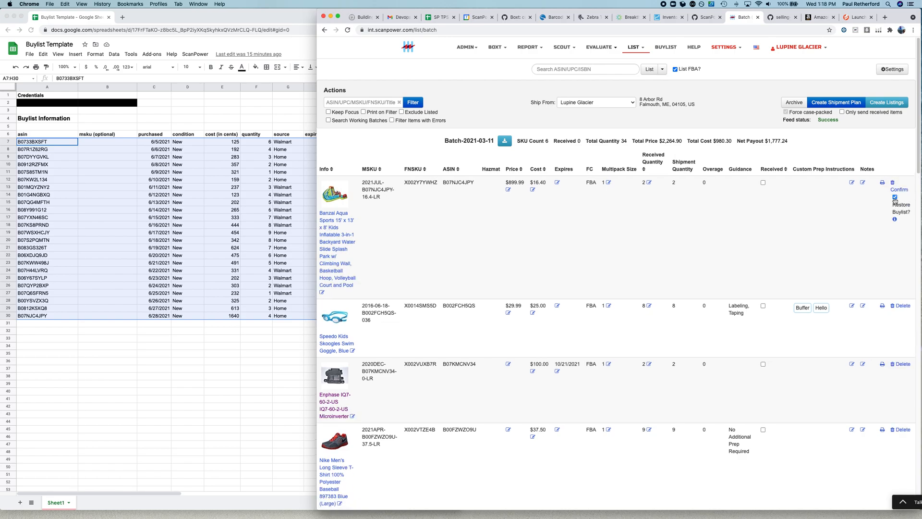
left_click(895, 190)
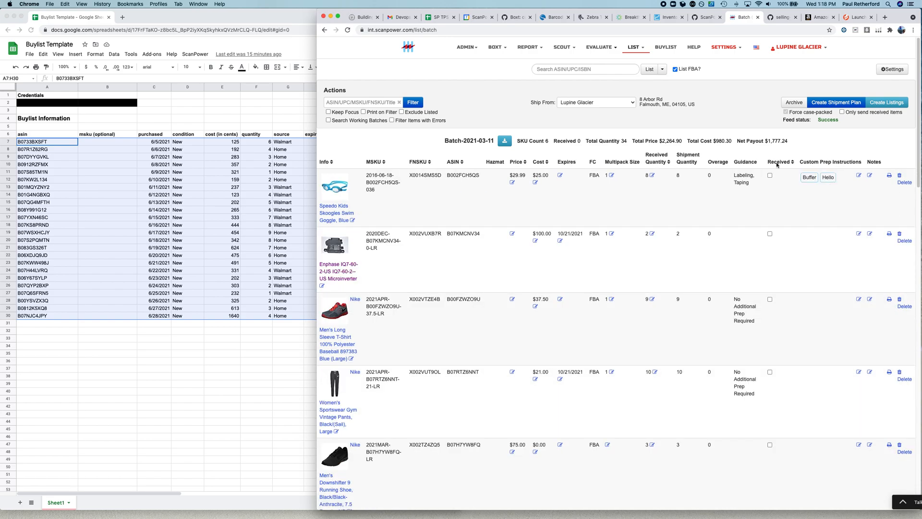
Look up the copied ASIN B07NJC4JPY and create an FBA listing for the water slide with a quantity of 2
left_click(557, 67)
type("B07NJC4JPY")
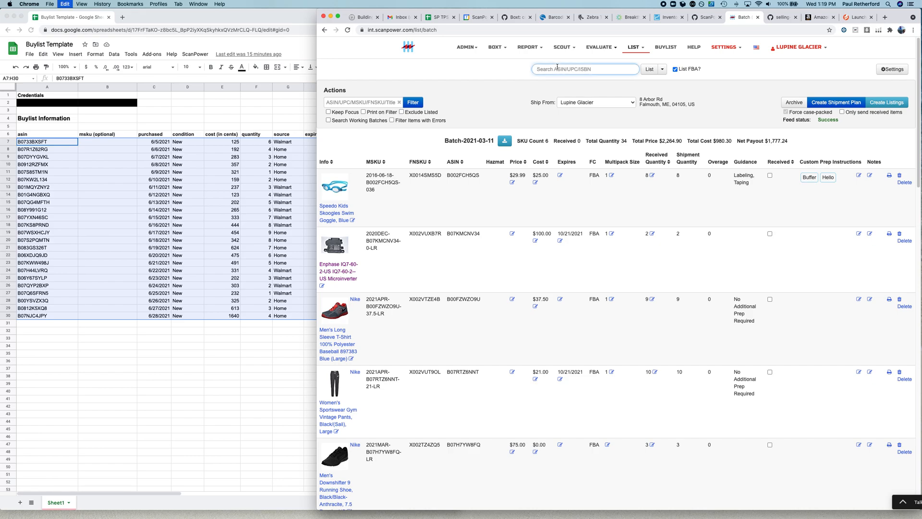
key("Return")
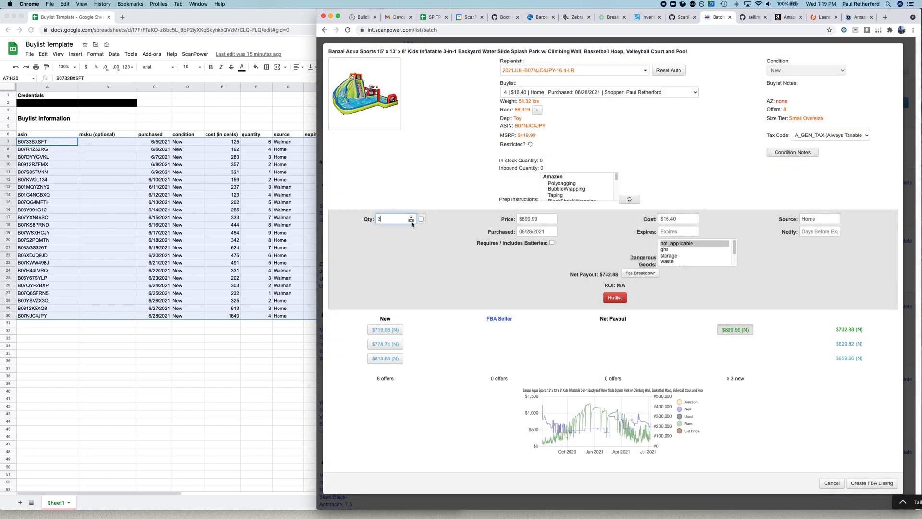
left_click(865, 488)
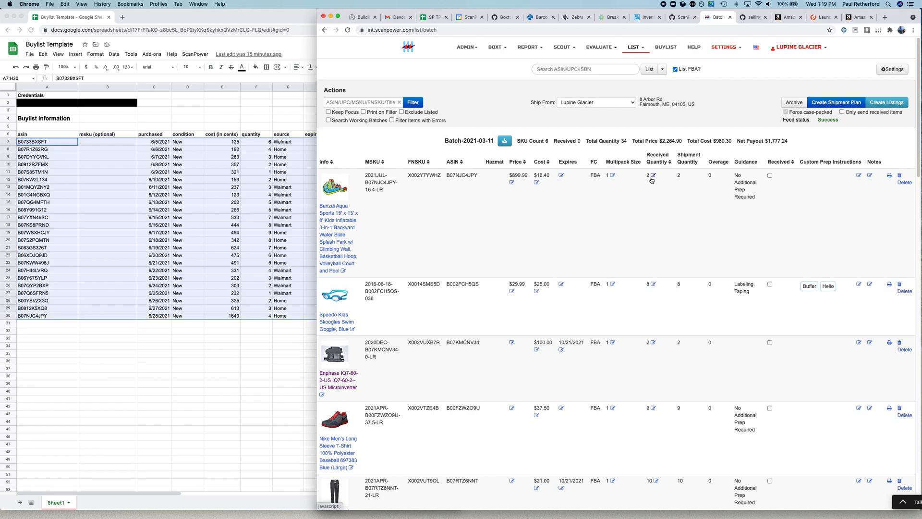
Open the Scout Buylist to check the water slide's remaining quantity, and return to the Buylist Template spreadsheet
left_click(670, 48)
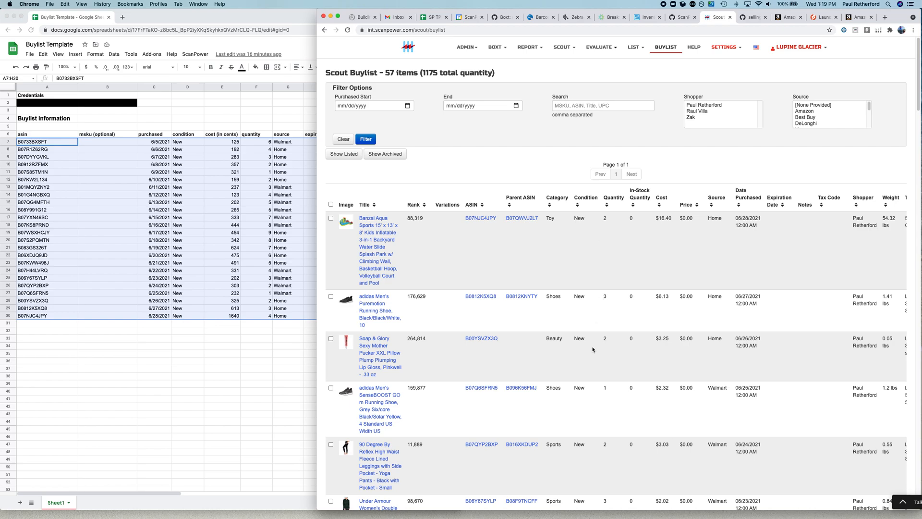
scroll(592, 349, "down", 1)
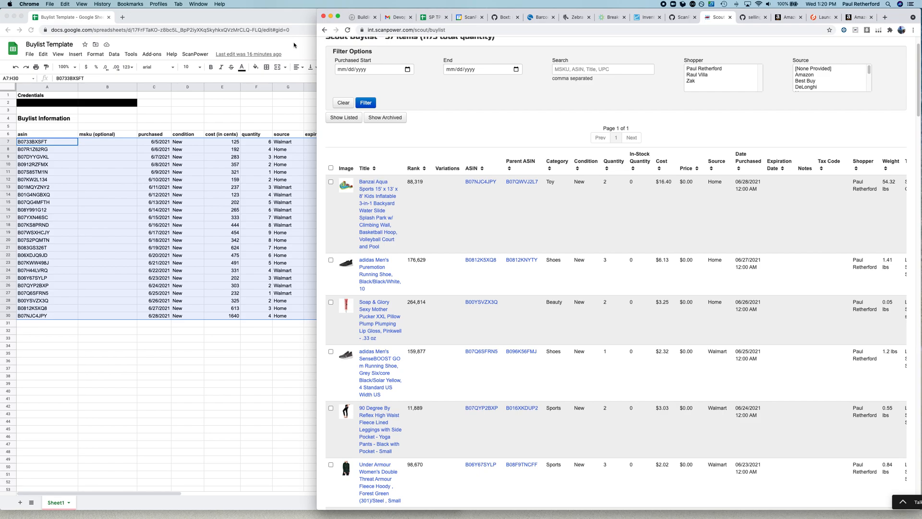
left_click(294, 45)
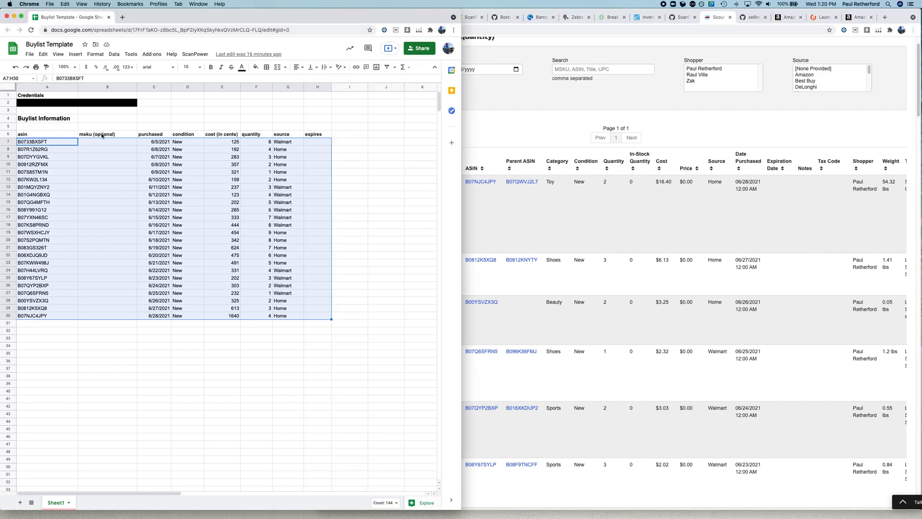